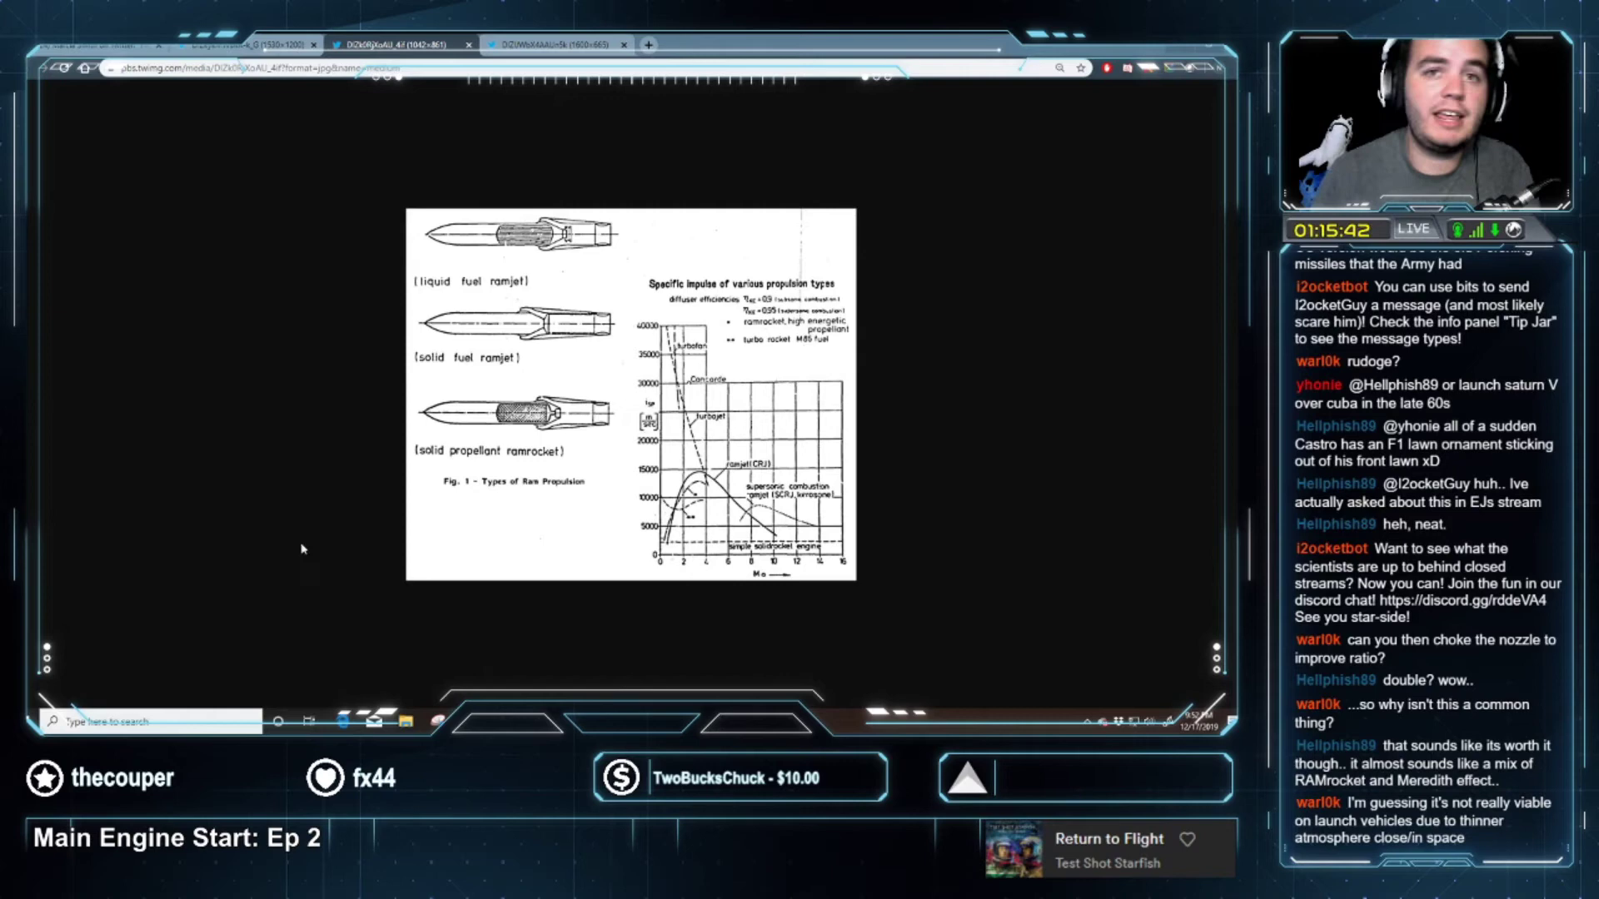
Step: Close the ramjet image tab to bring up the hybrid rocket shroud diagram
left_click(468, 46)
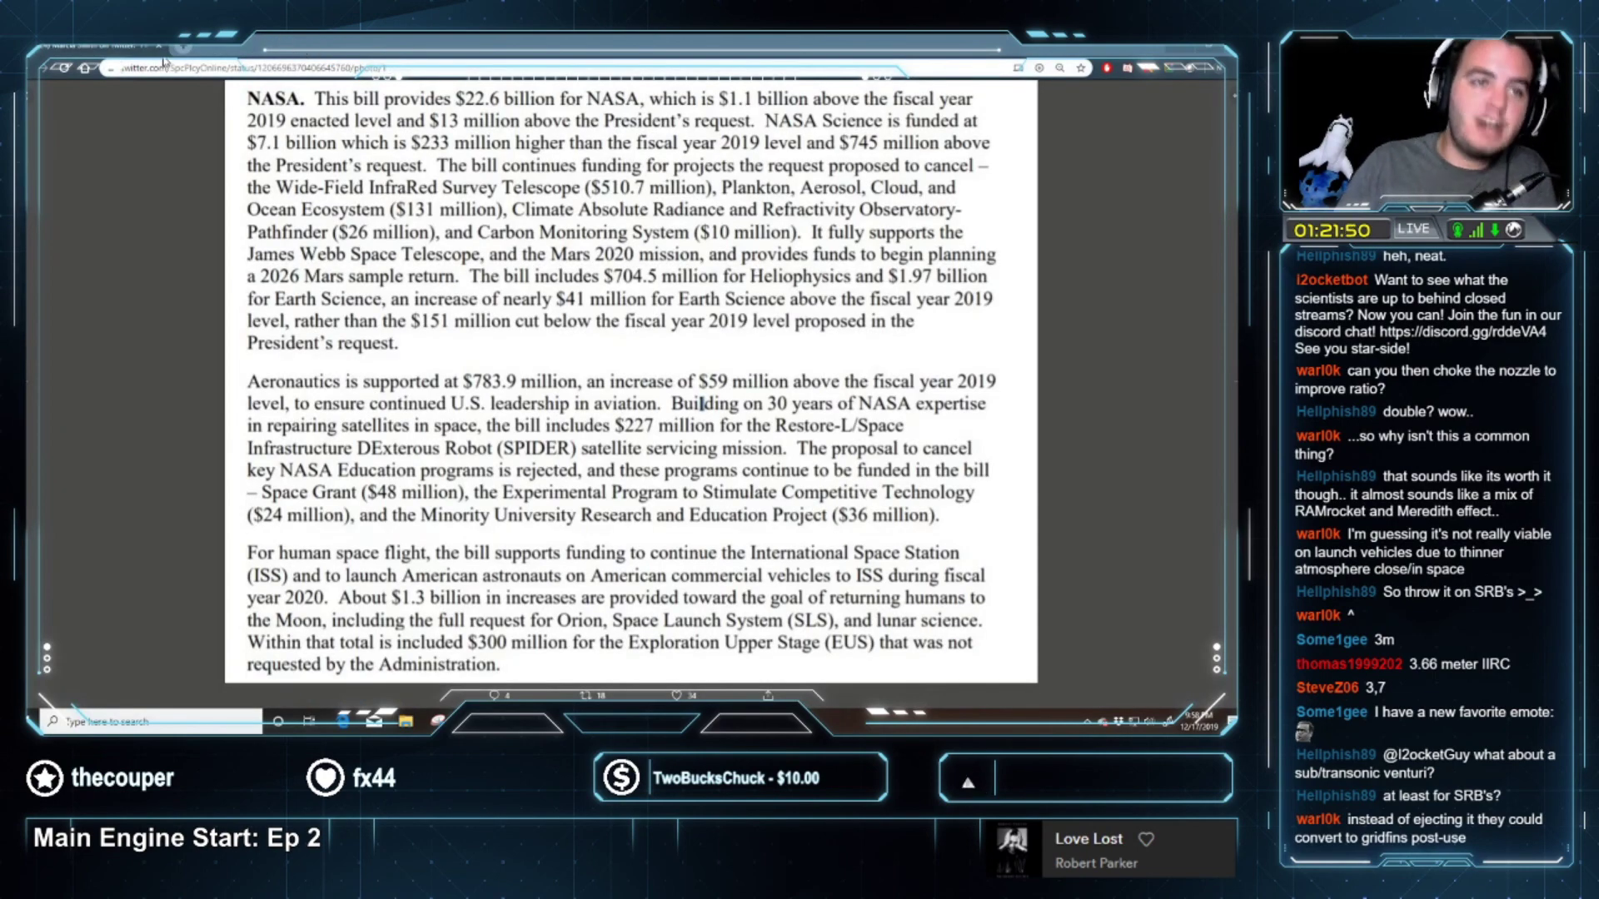
Step: Hide Chrome with Win+D after reading the NASA bill, revealing the launch-tower desktop
key("super+d")
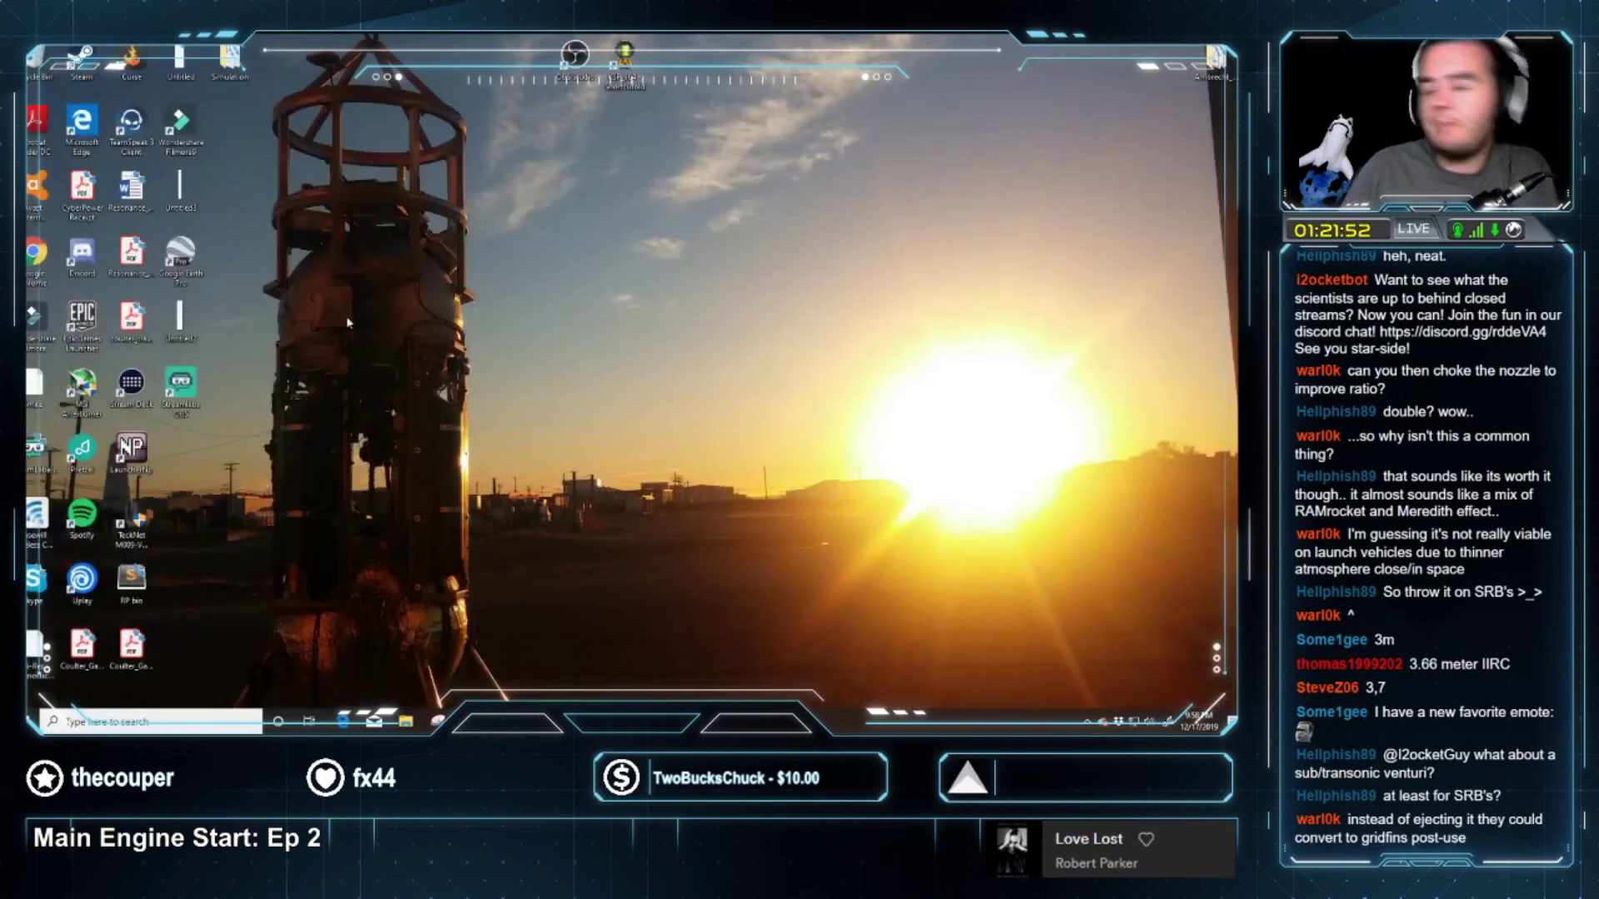